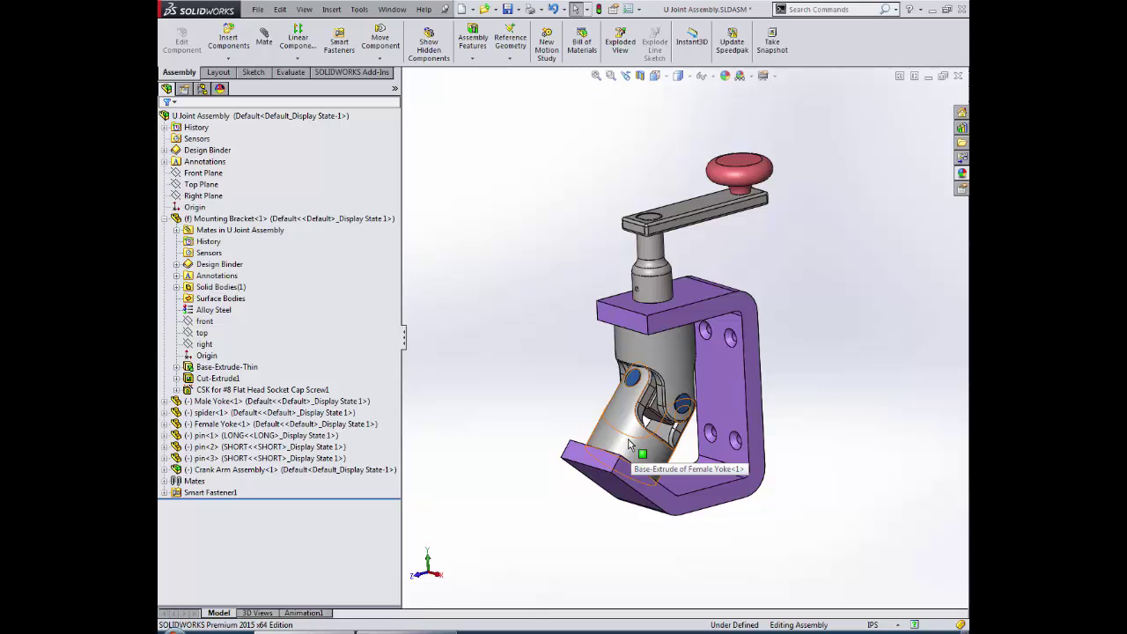
Step: Make the Female Yoke transparent and turn the view toward the bracket's lower leg
click(629, 445)
click(739, 367)
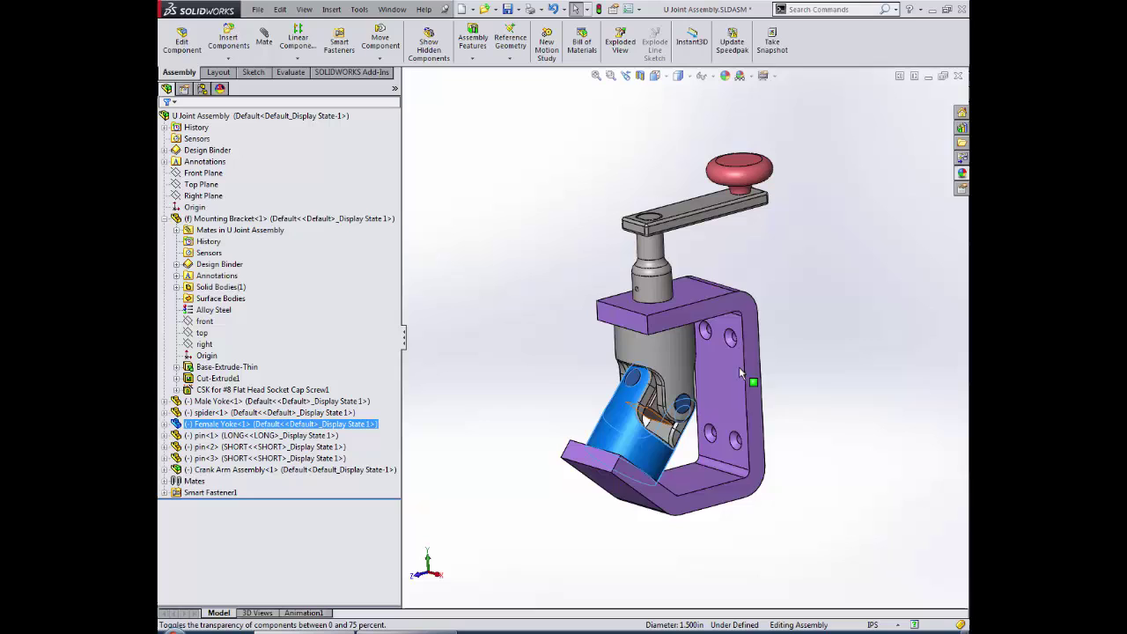
middle_drag(855, 455, 838, 456)
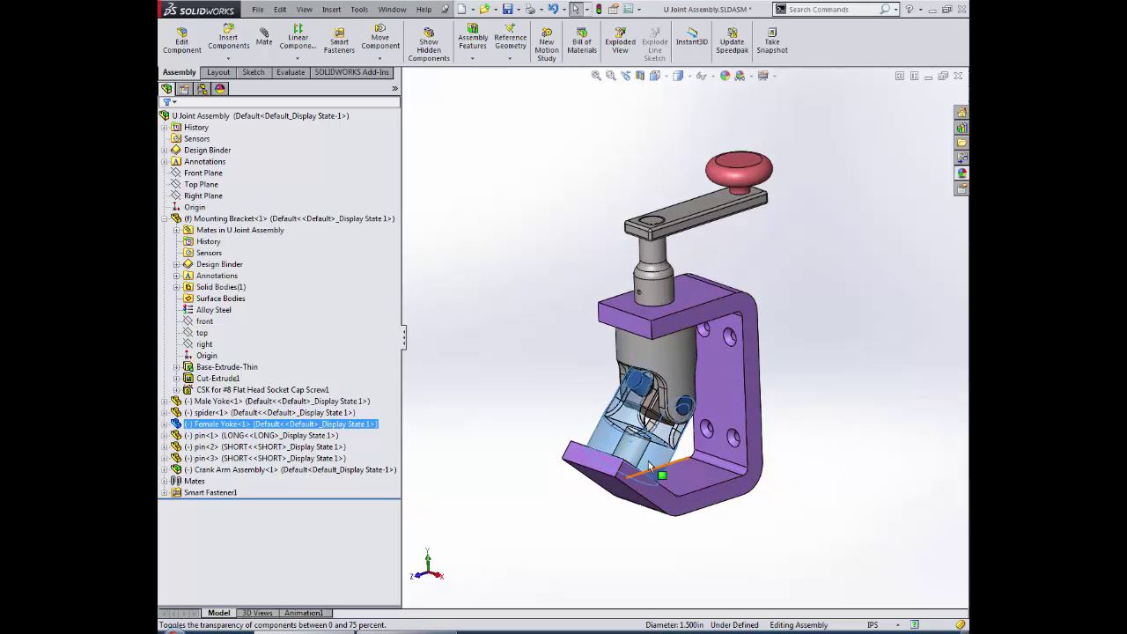
scroll(649, 465, down, 4)
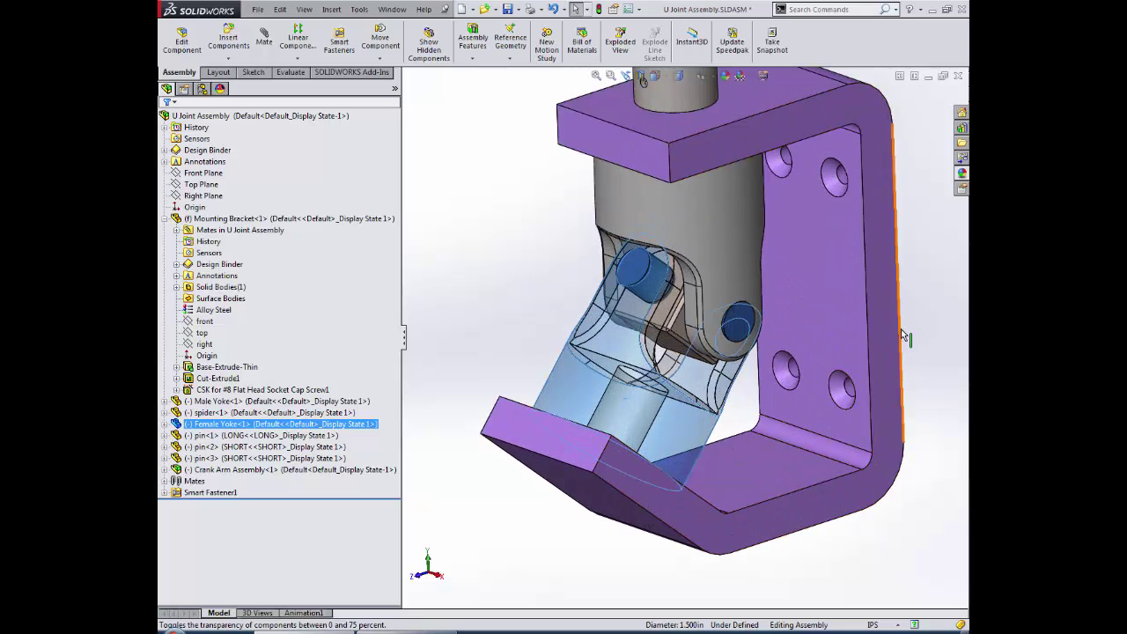
middle_drag(935, 437, 934, 411)
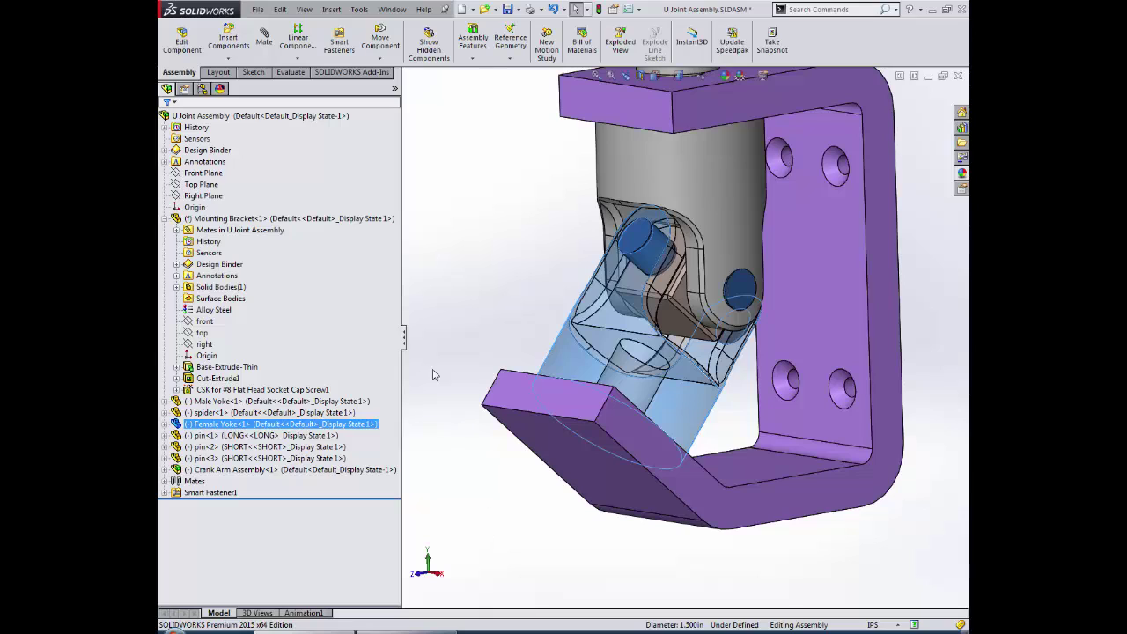
Step: Edit the Mounting Bracket in place and open Sketch5 on its lower leg face
click(469, 288)
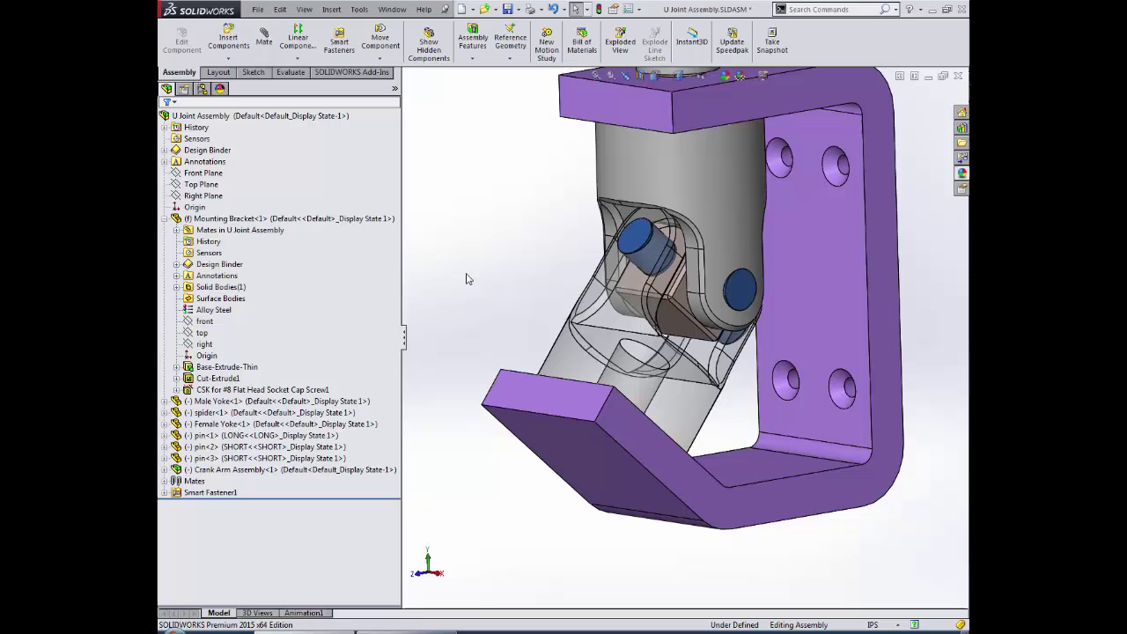
click(848, 276)
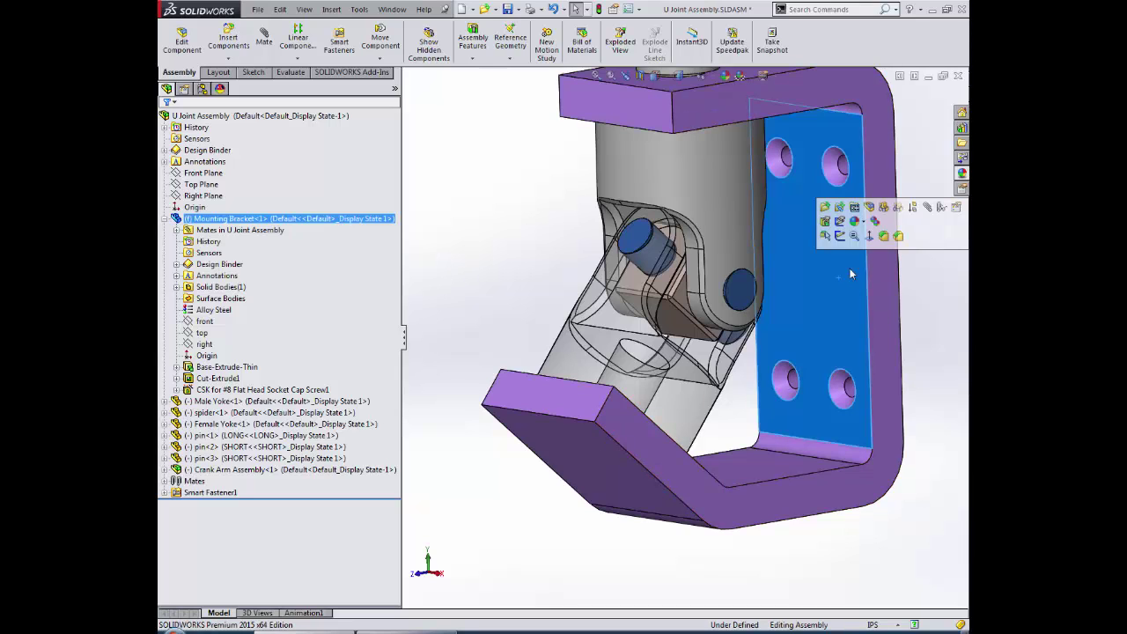
click(871, 209)
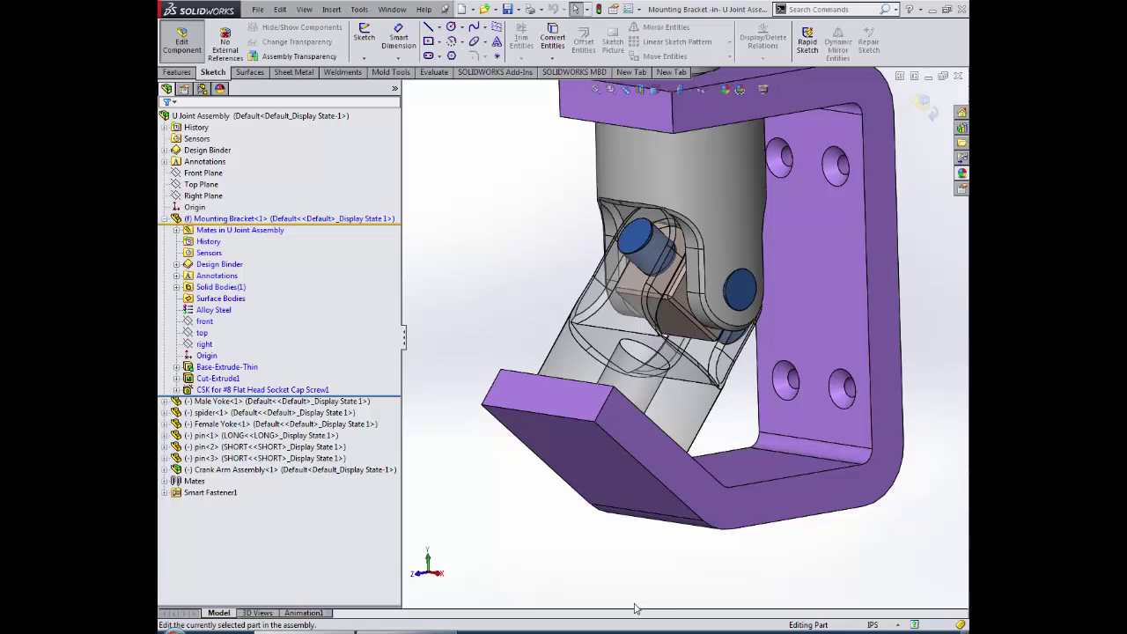
click(600, 477)
click(651, 435)
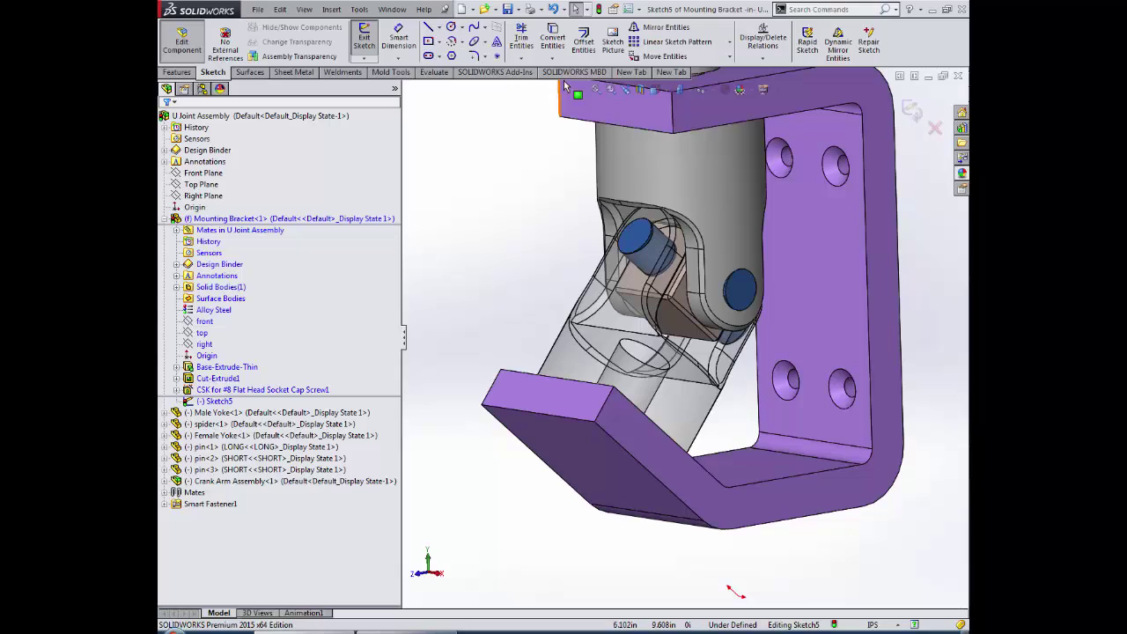
Step: Offset the Female Yoke's circular bore edge by 0.100in into the lower leg sketch
click(584, 42)
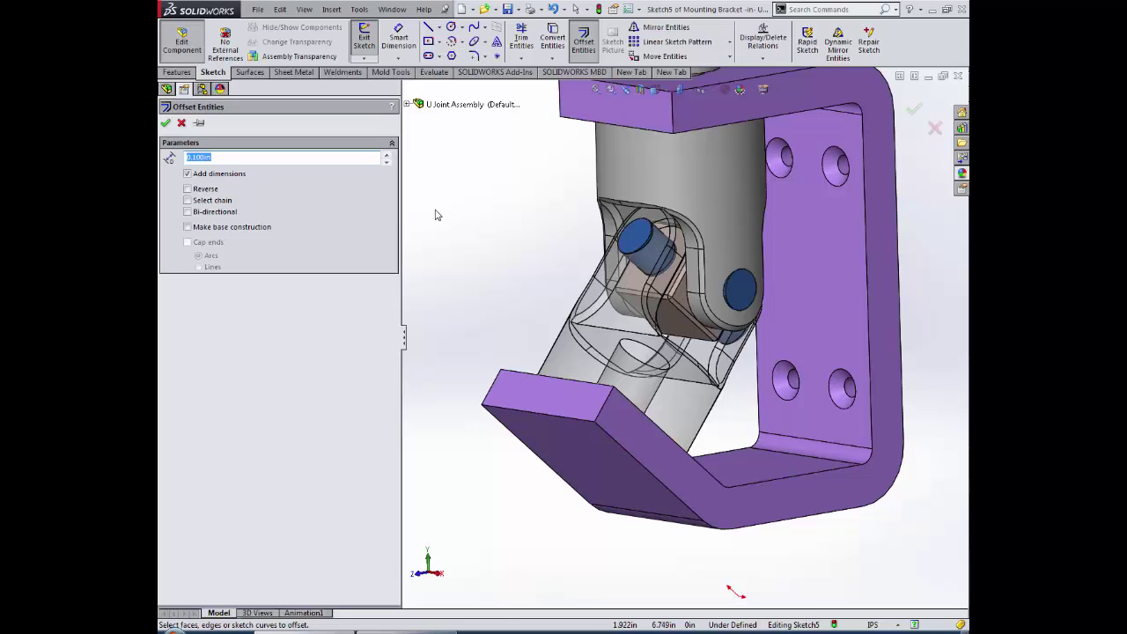
click(643, 347)
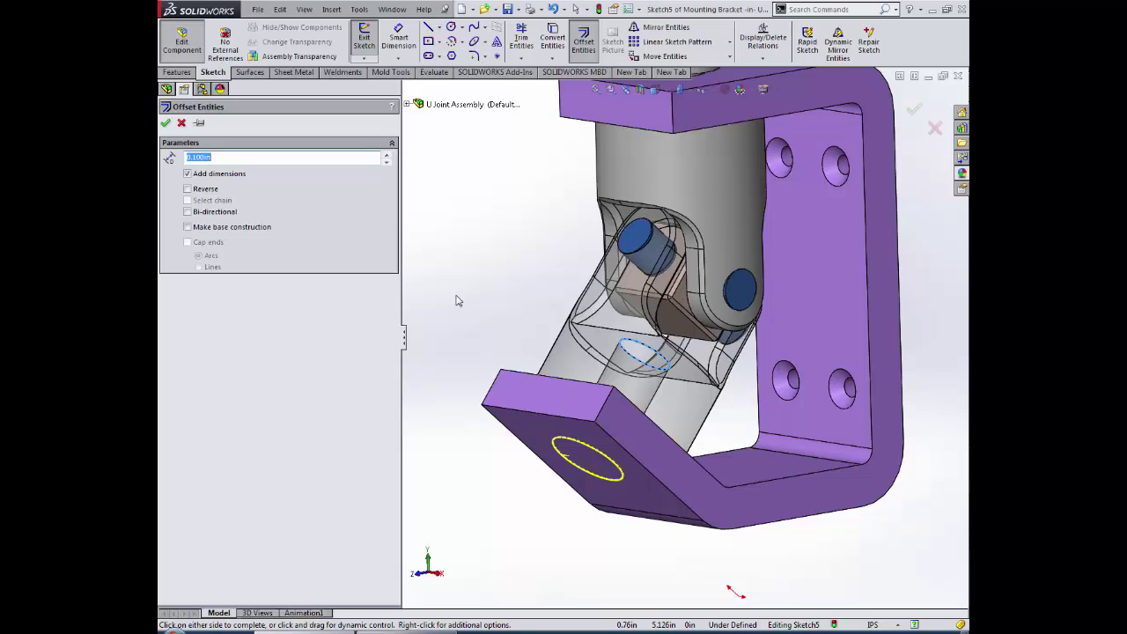
click(167, 124)
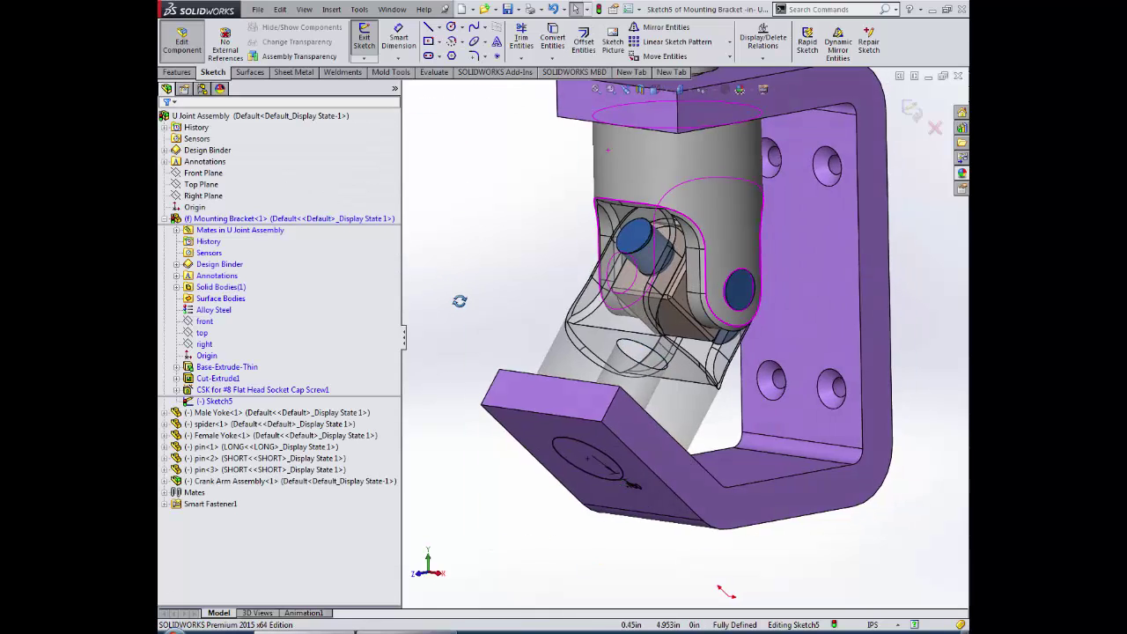
Step: Exit the sketch and extrude-cut the circle Up To Next through the bracket's lower leg
middle_drag(459, 301, 481, 270)
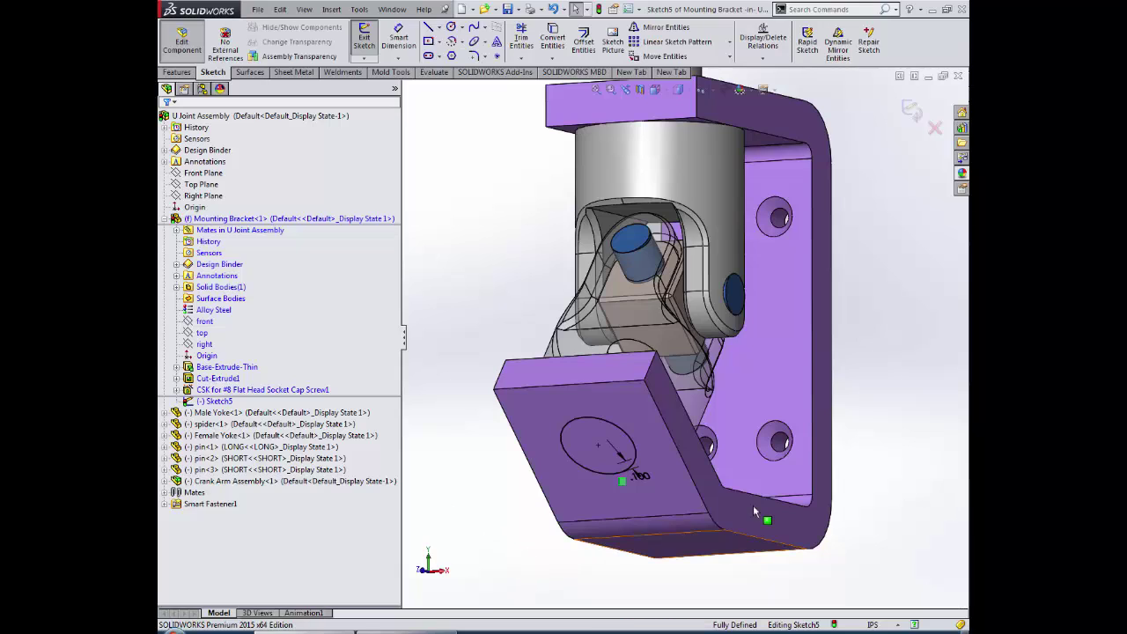
click(911, 110)
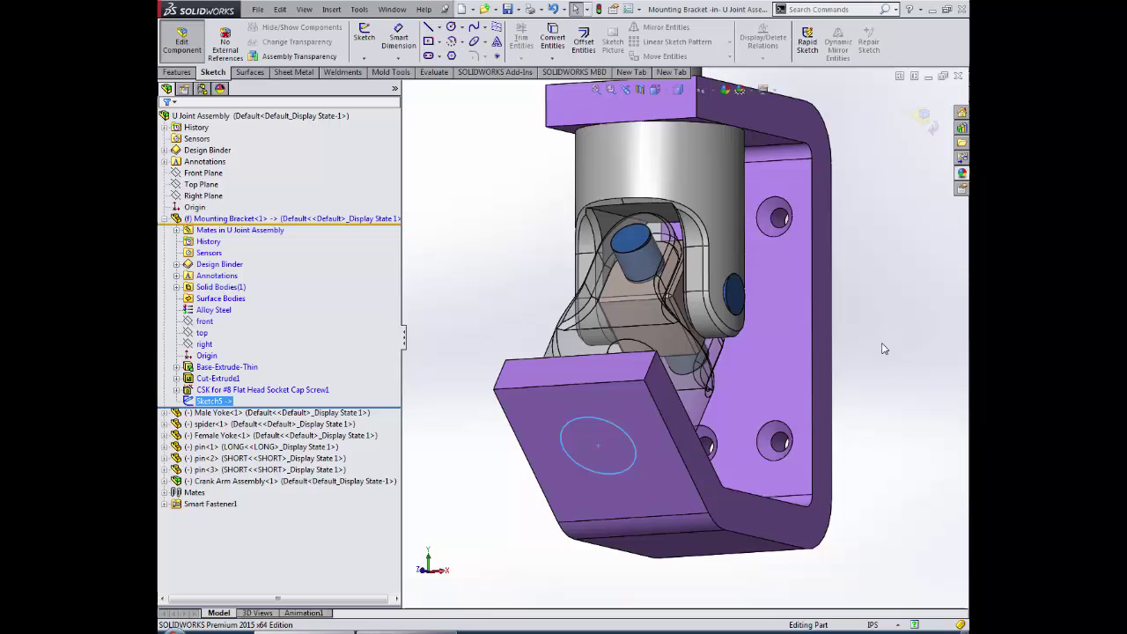
key(s)
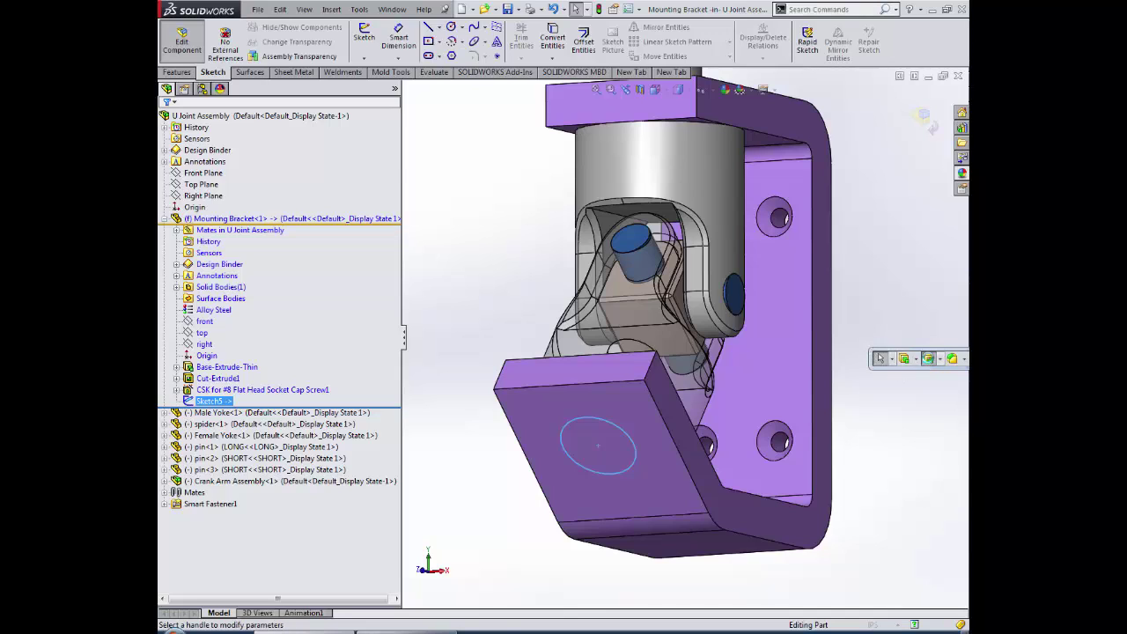
click(928, 358)
click(254, 199)
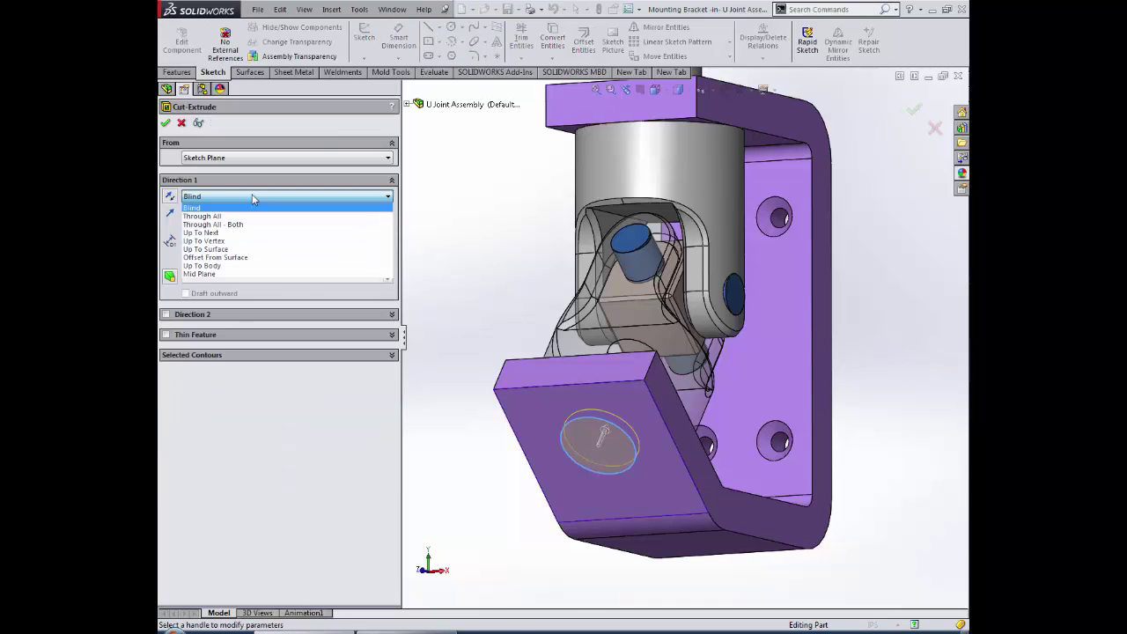
click(220, 233)
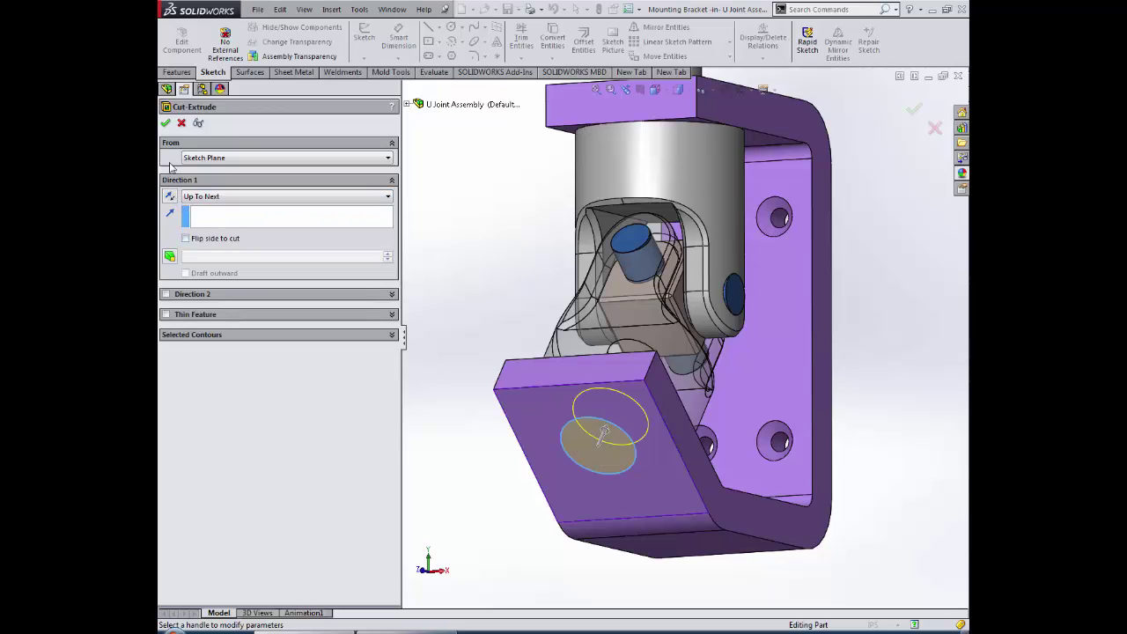
click(165, 123)
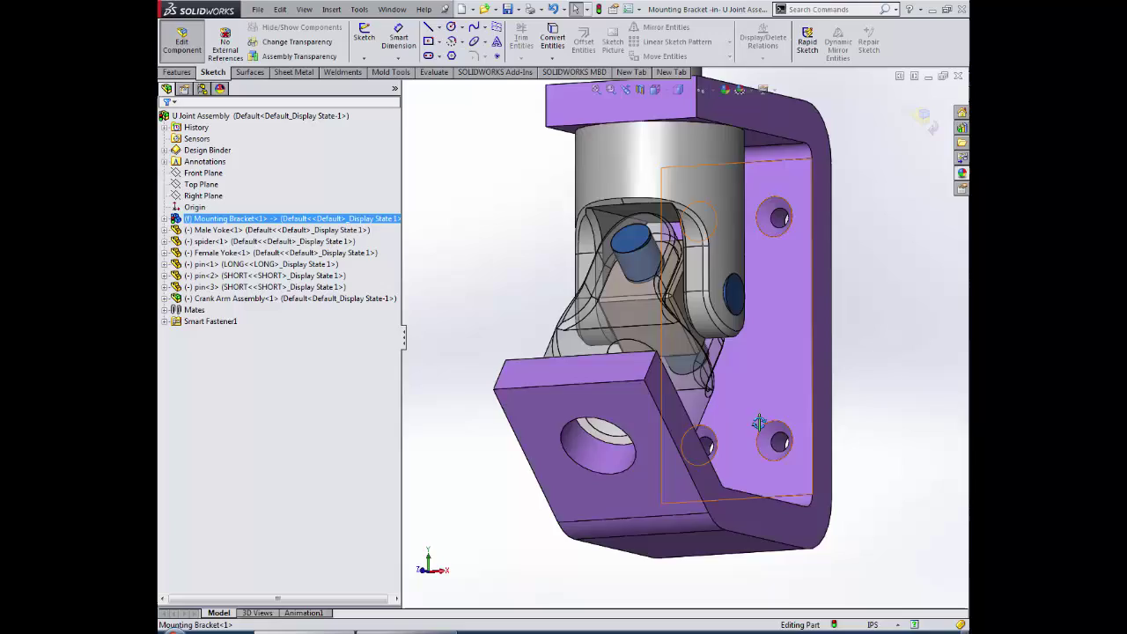
Step: Return to editing the U Joint Assembly, fit it in view, and show the bracket's dimensions
middle_drag(709, 400, 853, 386)
scroll(732, 488, up, 3)
click(925, 118)
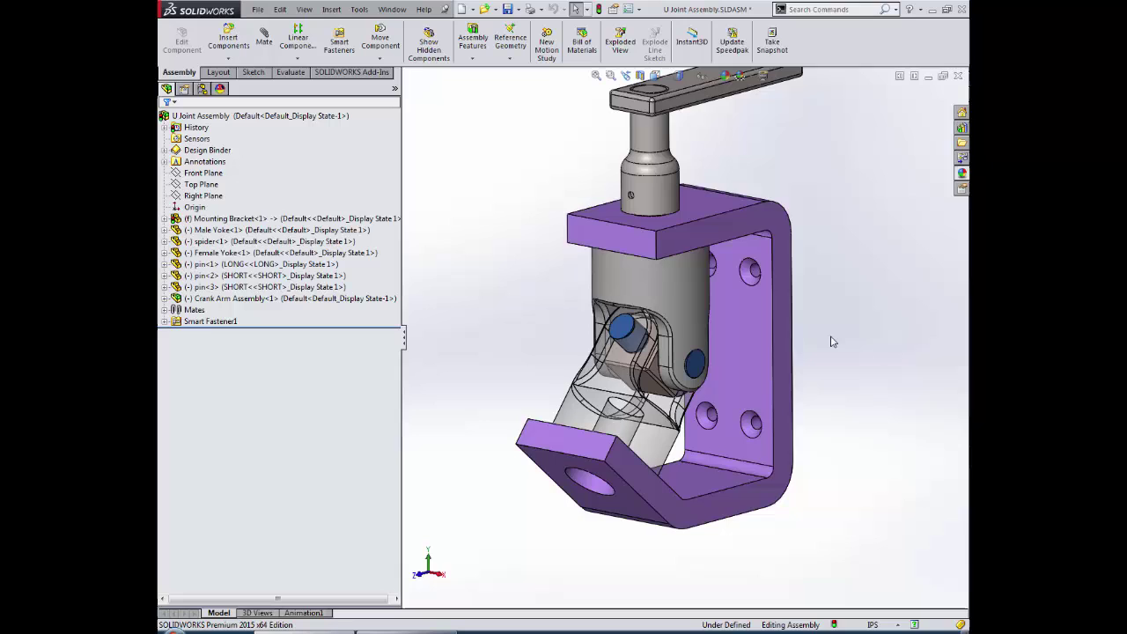
scroll(831, 340, up, 2)
ctrl+middle_drag(830, 327, 825, 390)
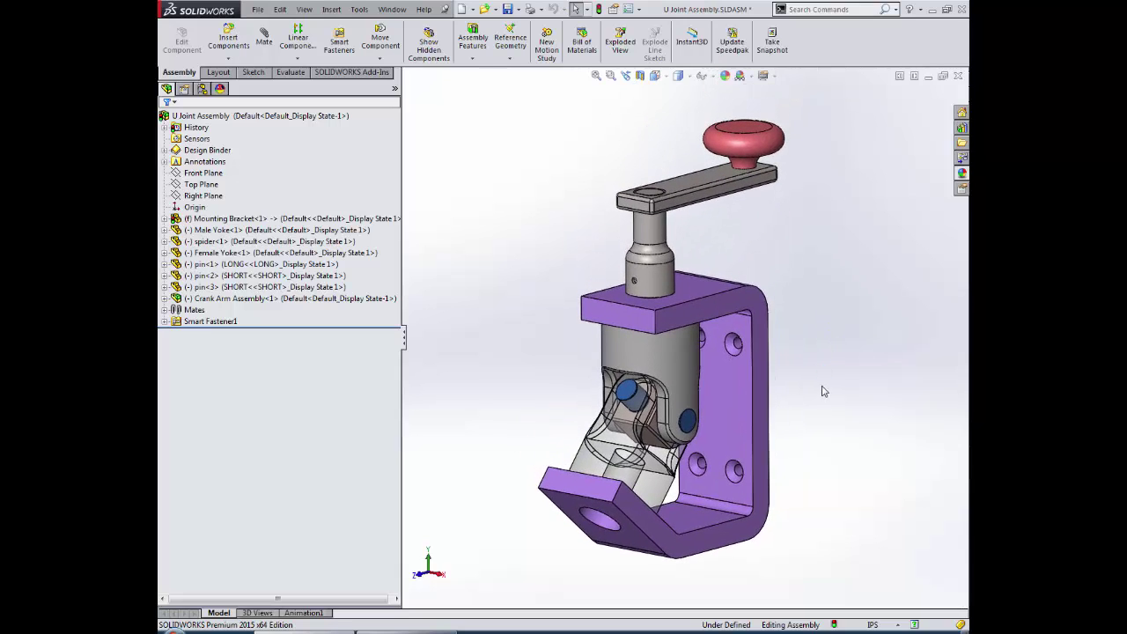
click(696, 291)
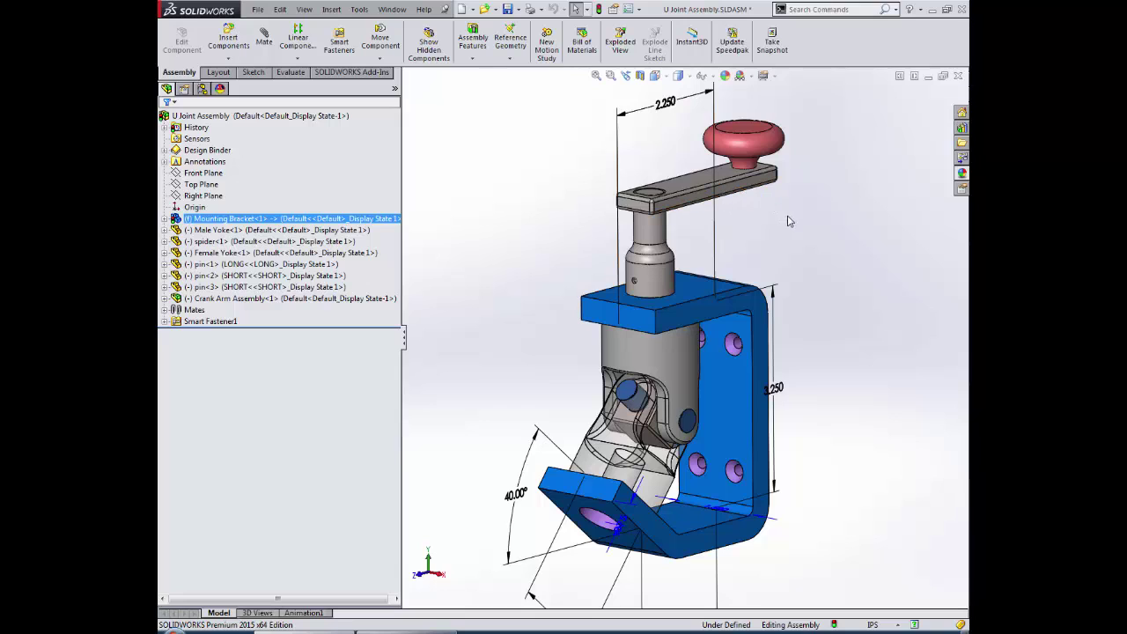
Step: Change the bracket's 2.250 dimension to 1.875 and rebuild to watch the hole follow
double_click(665, 106)
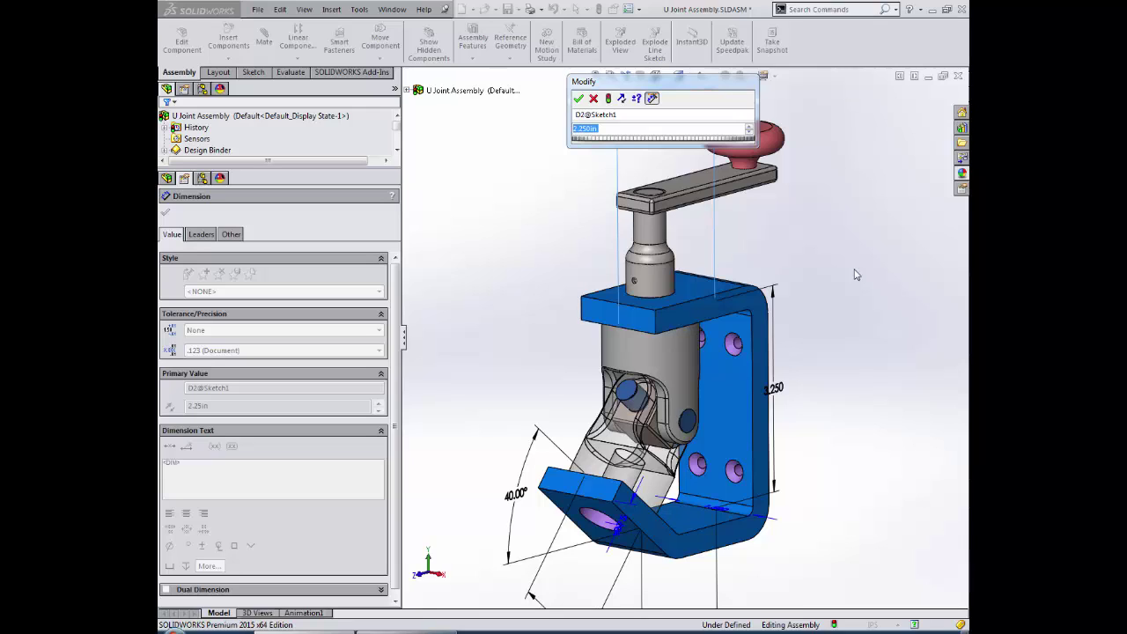
text(1.875)
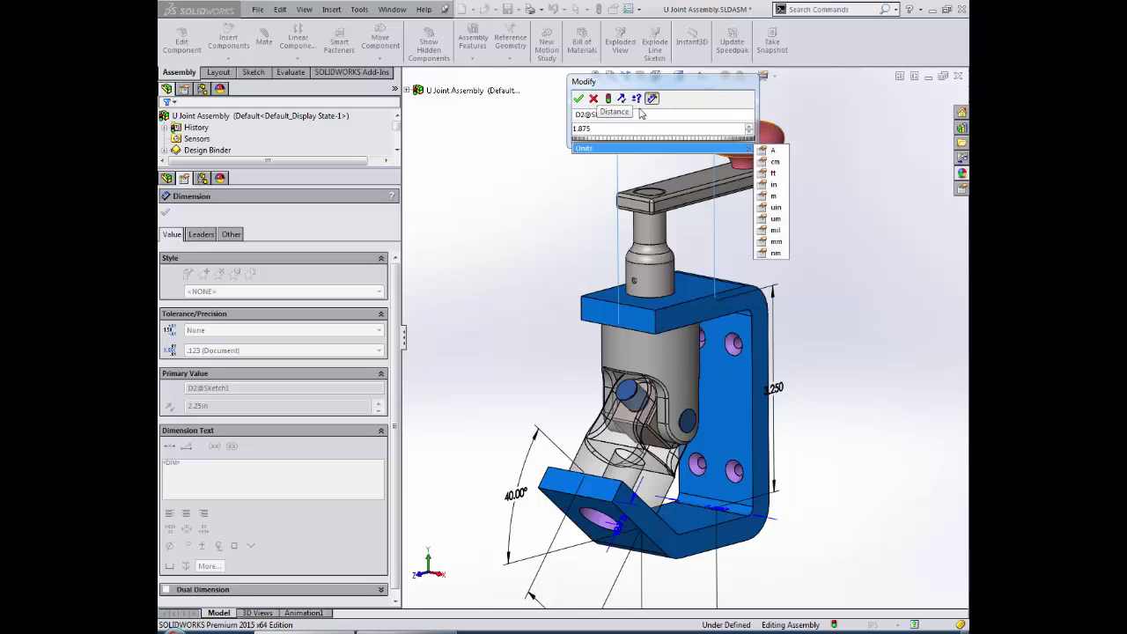
click(608, 99)
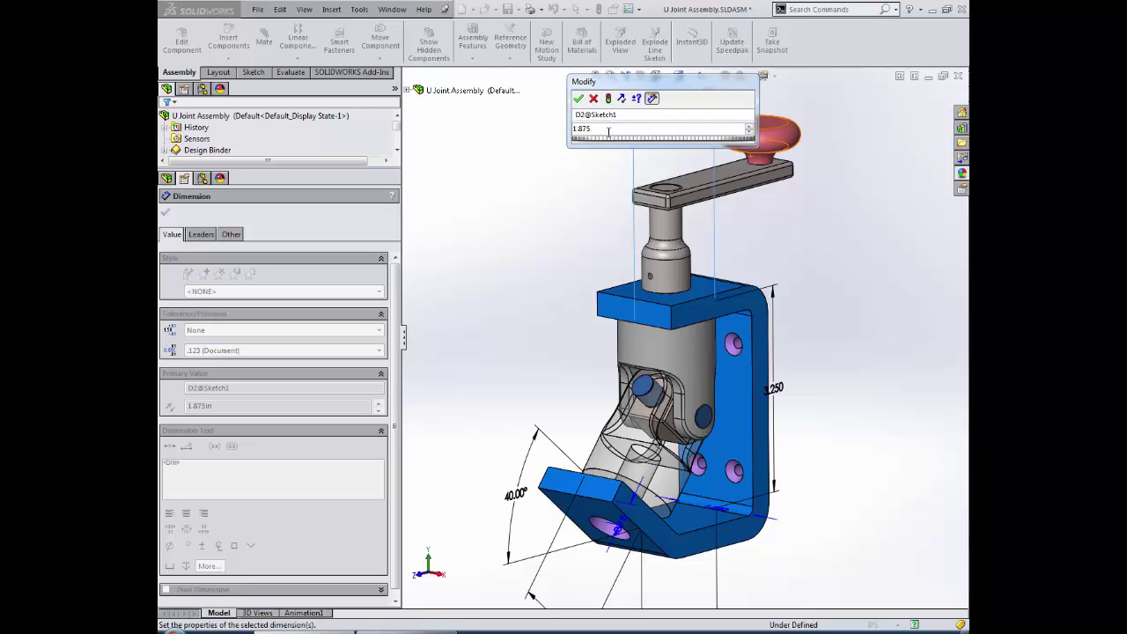
Step: Restore the dimension to 2.25 and rebuild
double_click(608, 131)
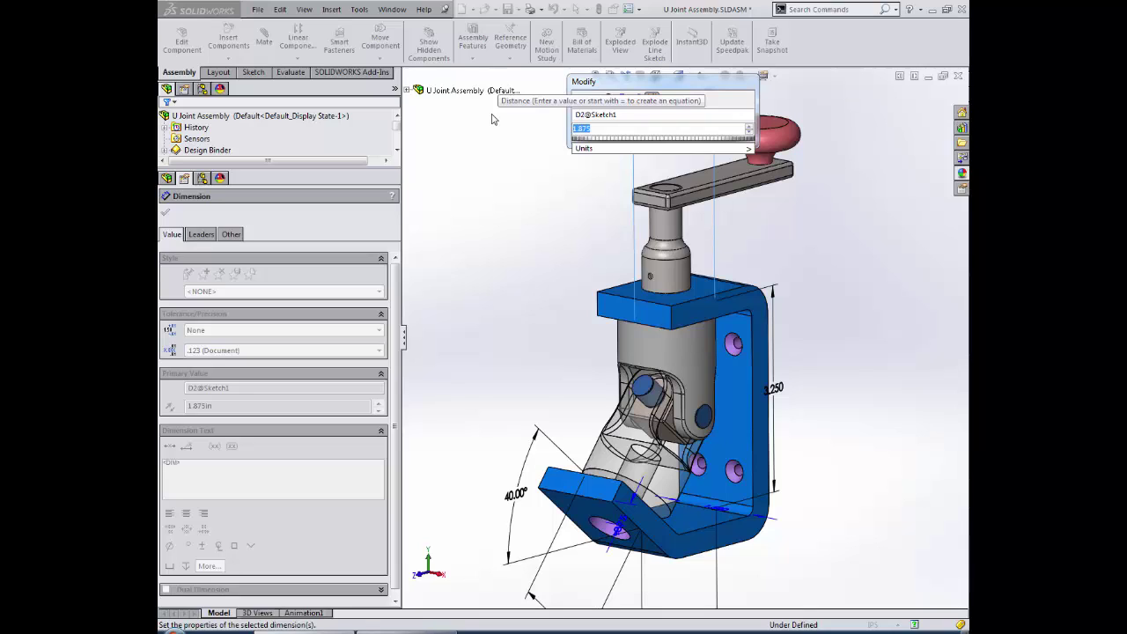
text(2.2)
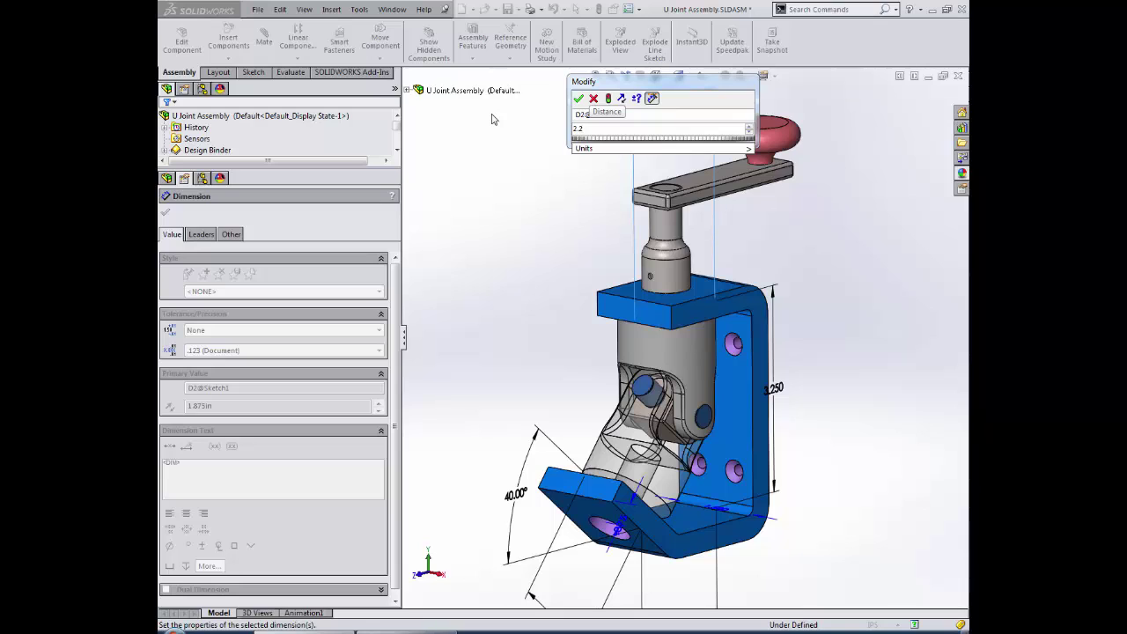
text(5)
key(Return)
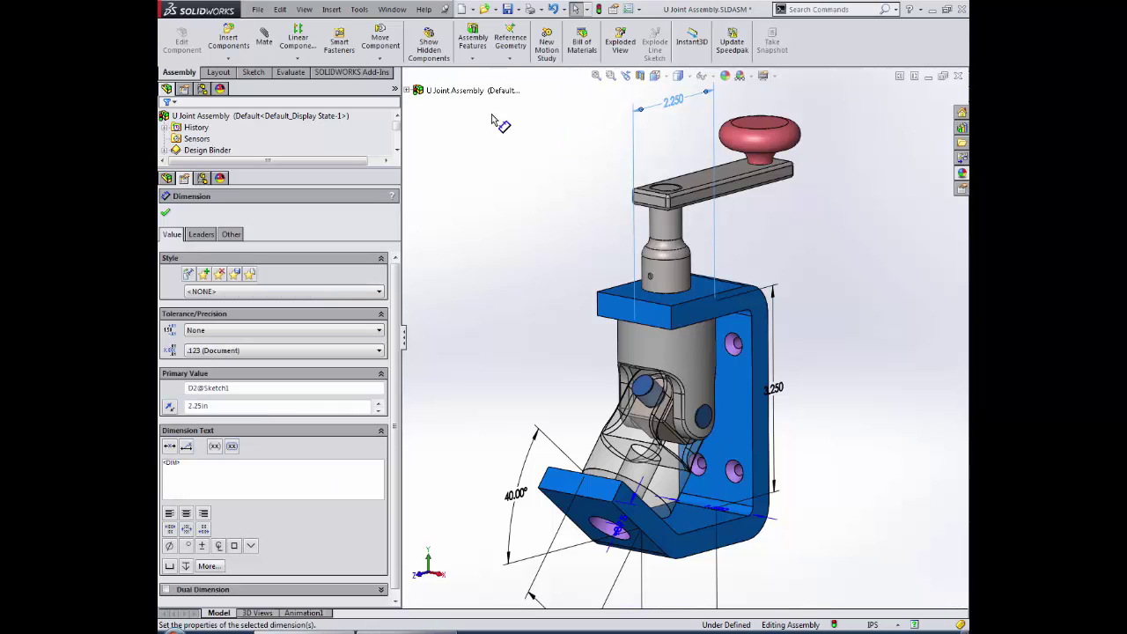
Step: Close the Dimension PropertyManager to return to the FeatureManager tree
click(506, 290)
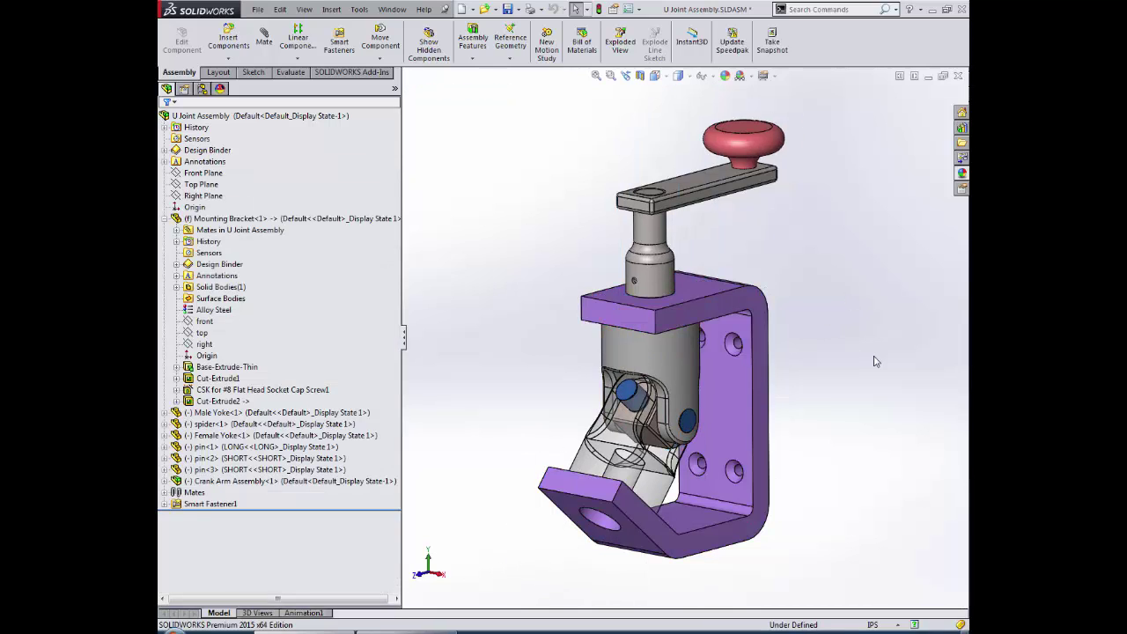